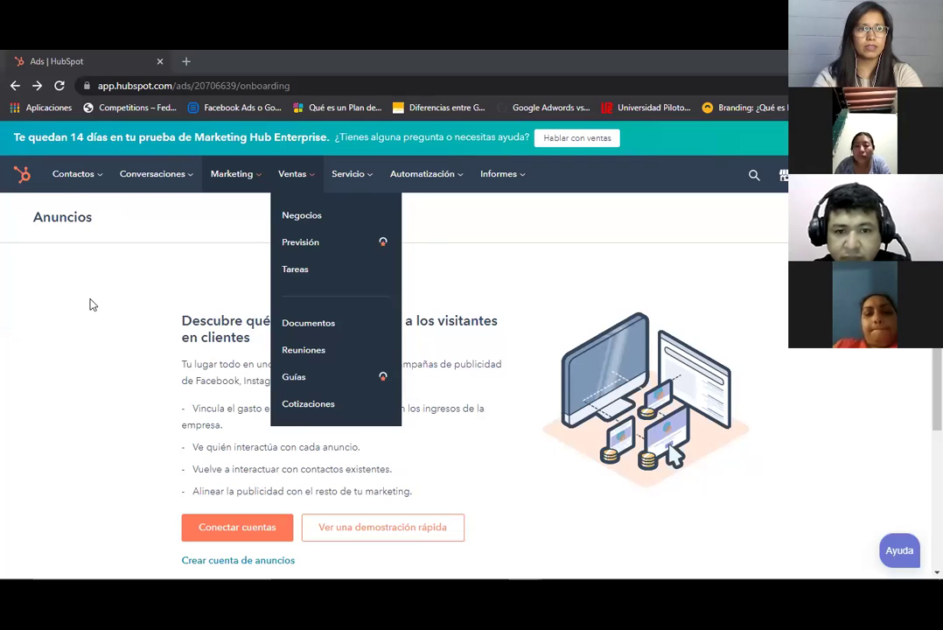
Open the Contactos records page
left_click(77, 197)
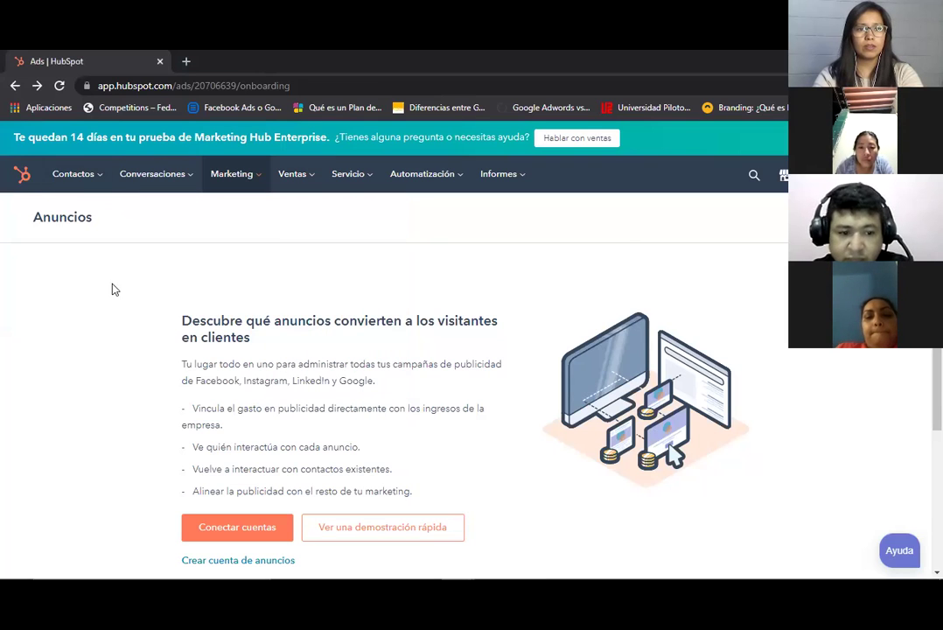
left_click(84, 184)
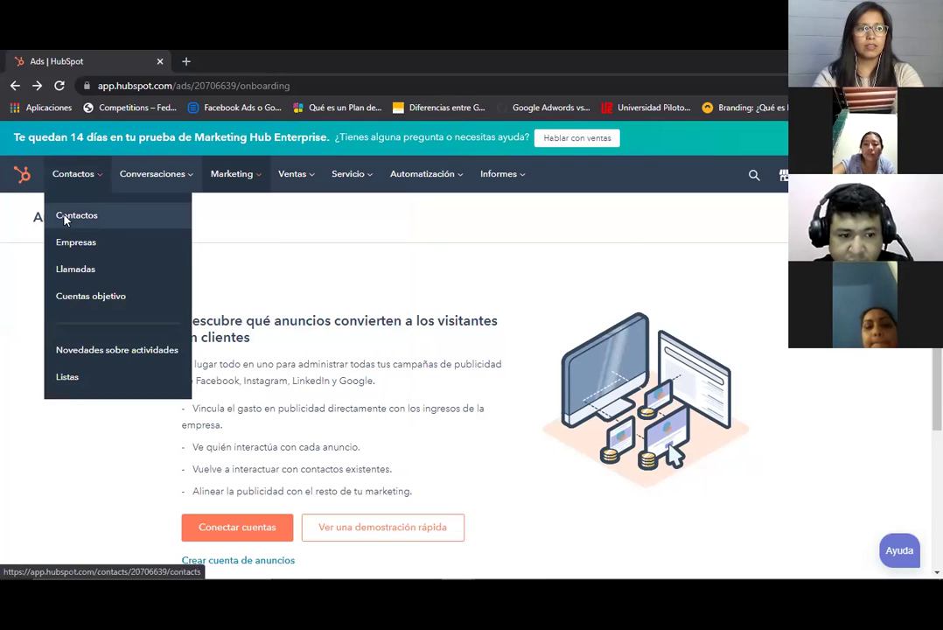
left_click(68, 214)
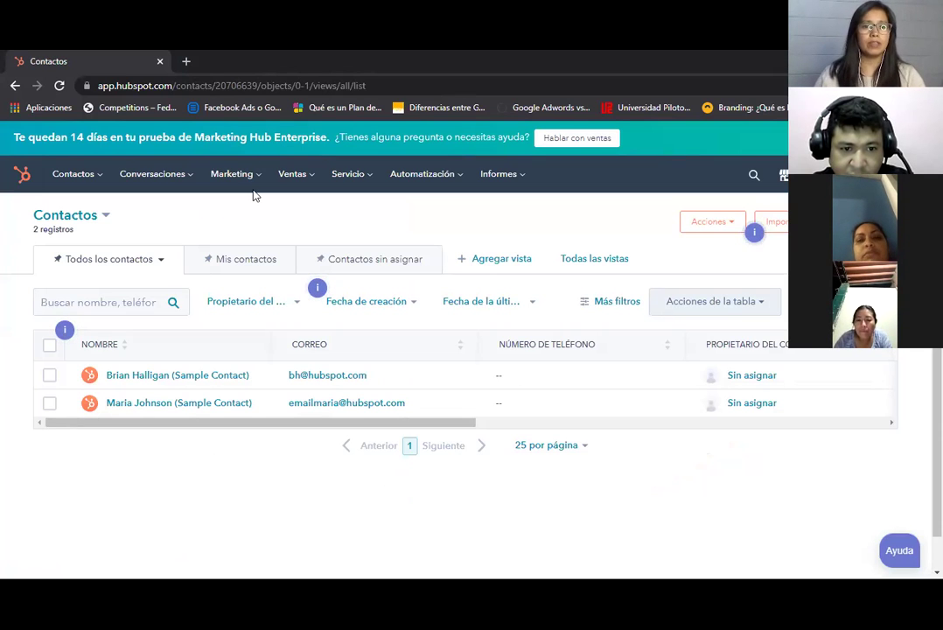
Visit the Guía del usuario home page and return to the Contactos records page
left_click(19, 177)
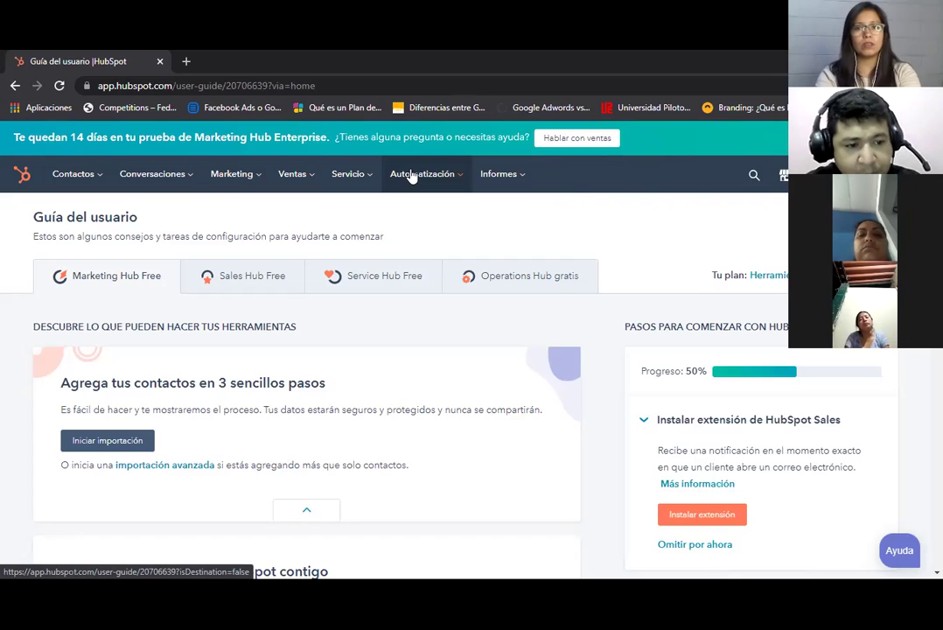
left_click(83, 177)
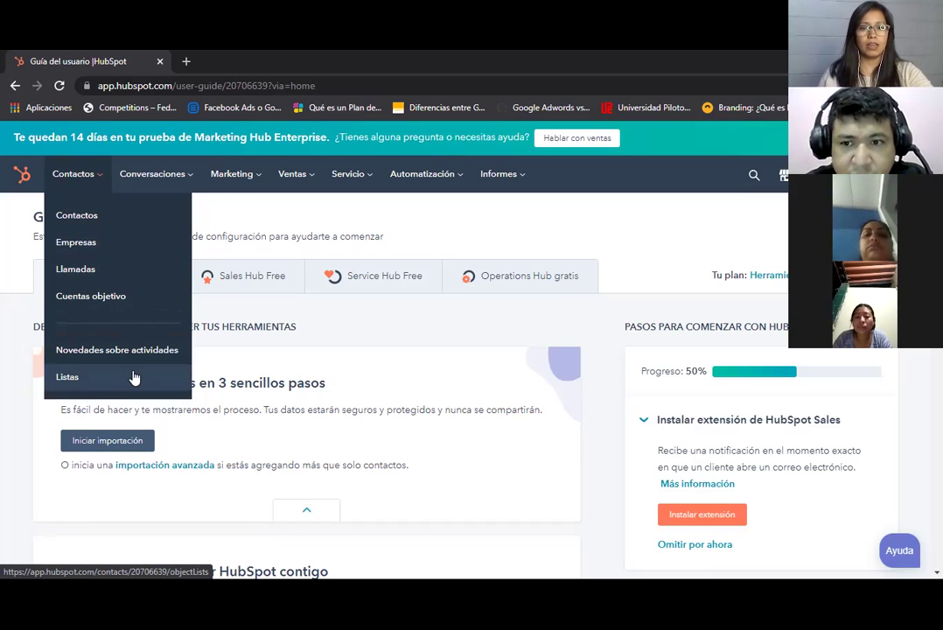
left_click(85, 223)
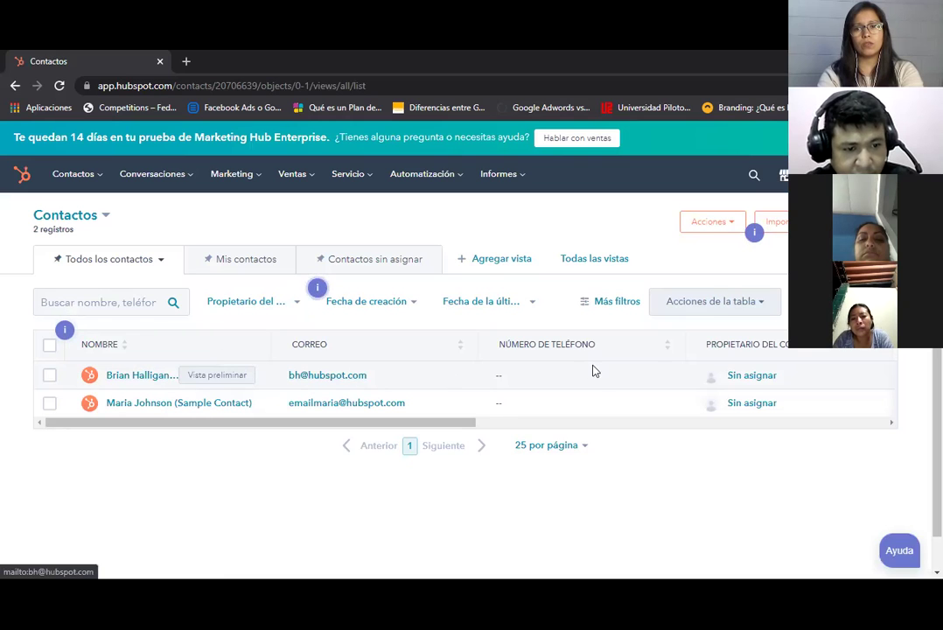
Examine all columns of the contacts table, from the name through the lead status and creation date
left_click_drag(417, 428, 593, 448)
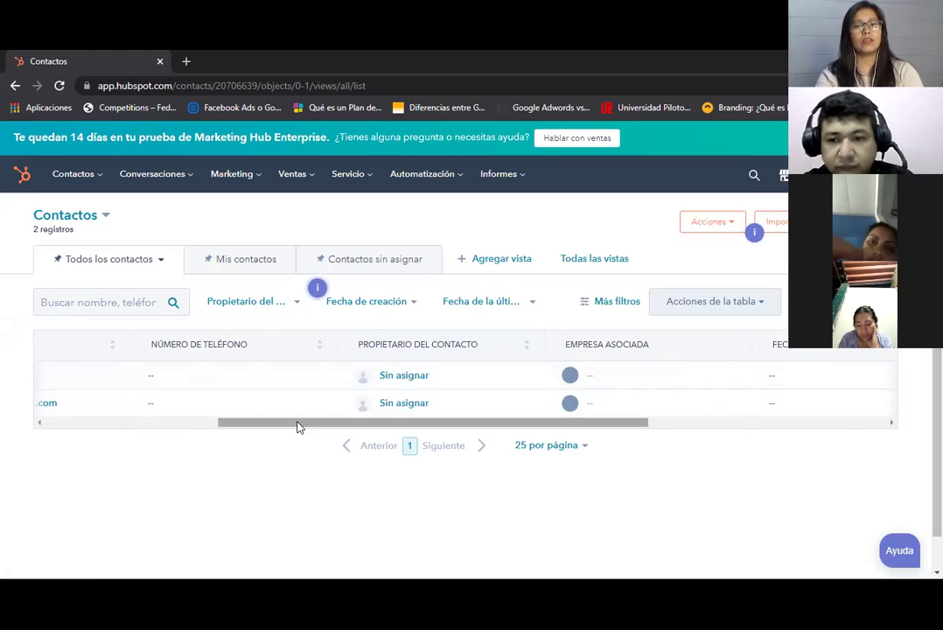
left_click_drag(294, 429, 94, 441)
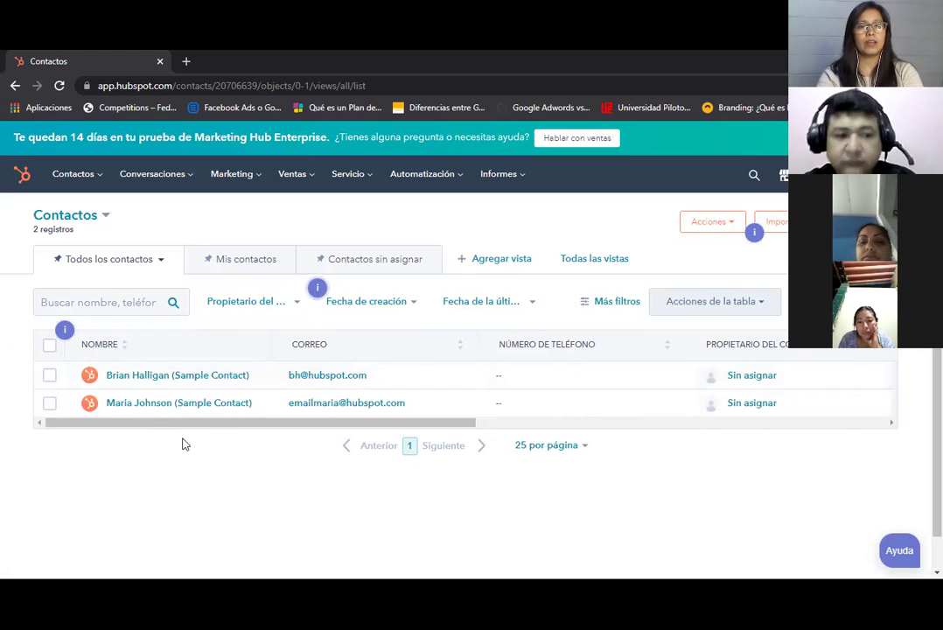
left_click_drag(218, 429, 477, 442)
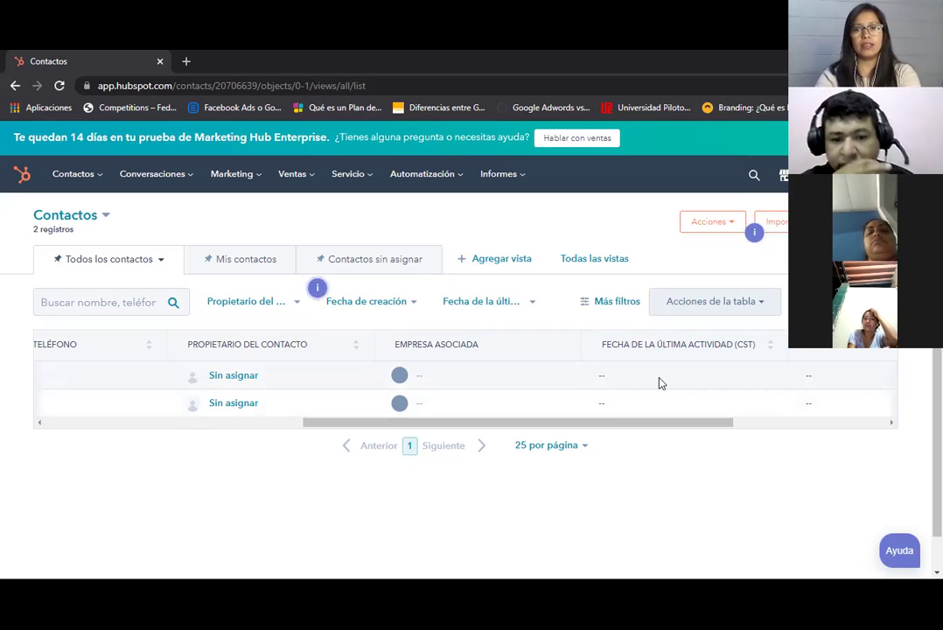
left_click_drag(701, 429, 813, 430)
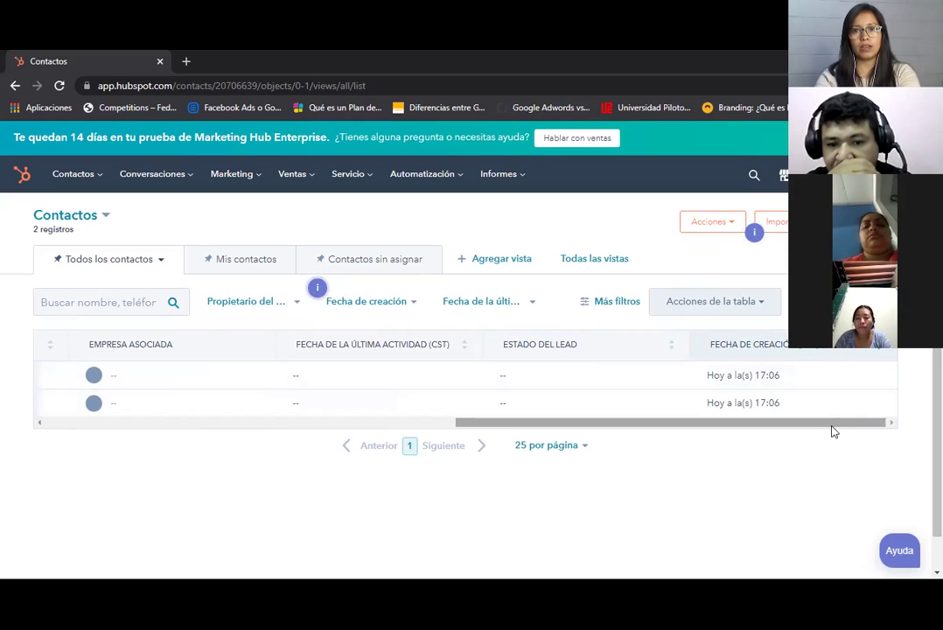
left_click_drag(834, 431, 816, 431)
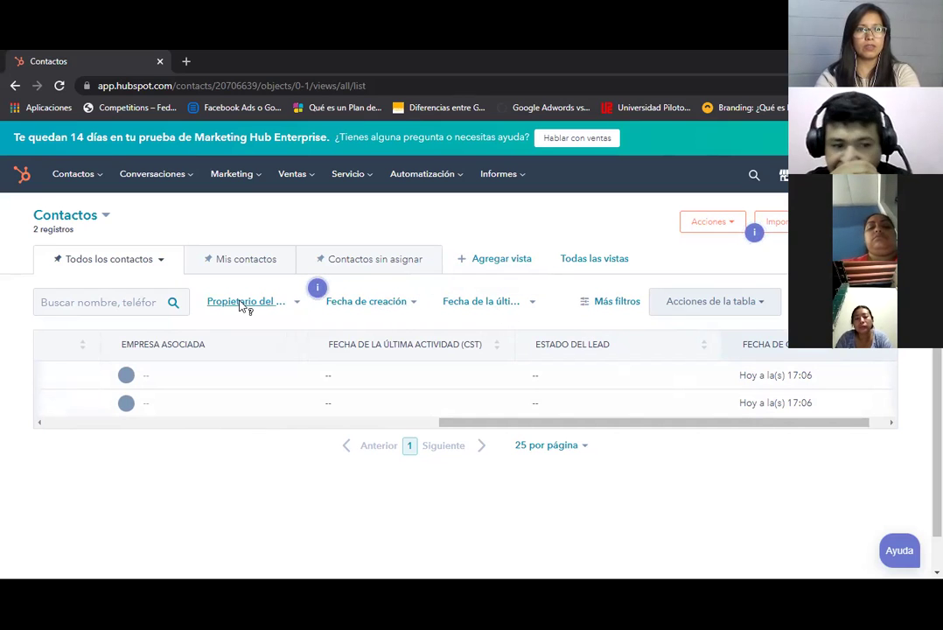
left_click_drag(665, 428, 172, 411)
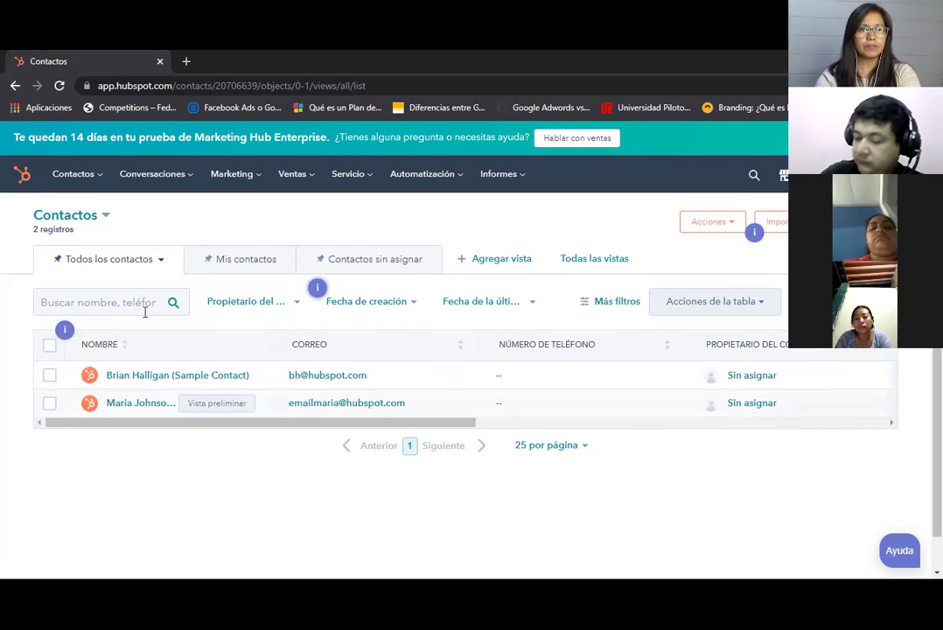
Compare the Mis contactos, Todos los contactos and Contactos sin asignar views of the contacts table
left_click(235, 262)
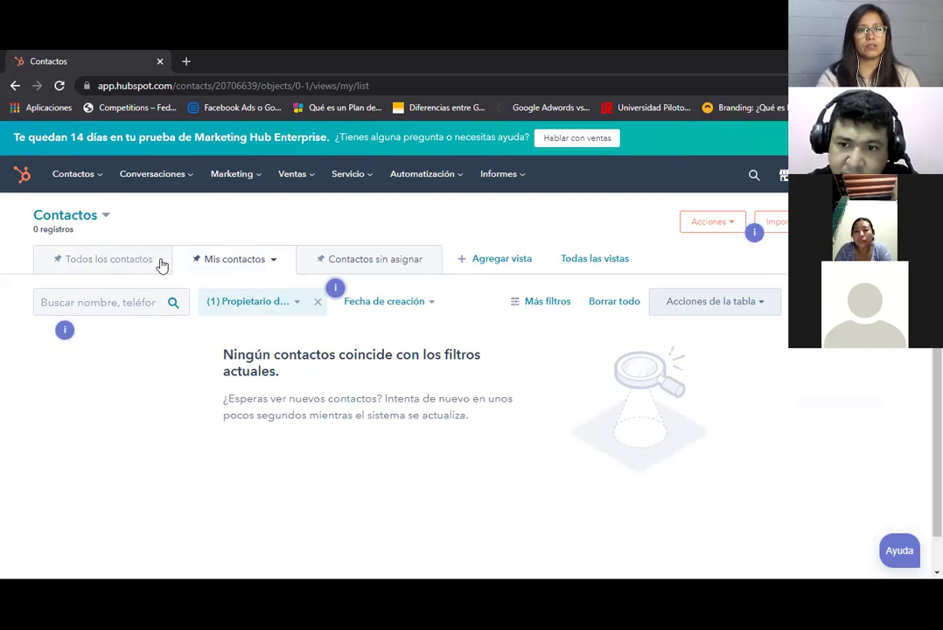
left_click(103, 259)
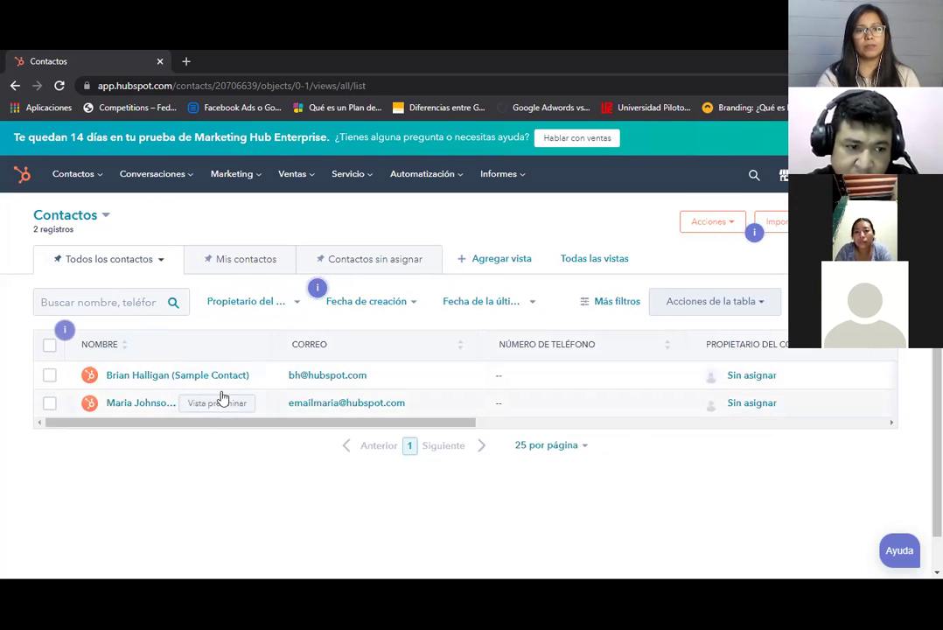
left_click(347, 268)
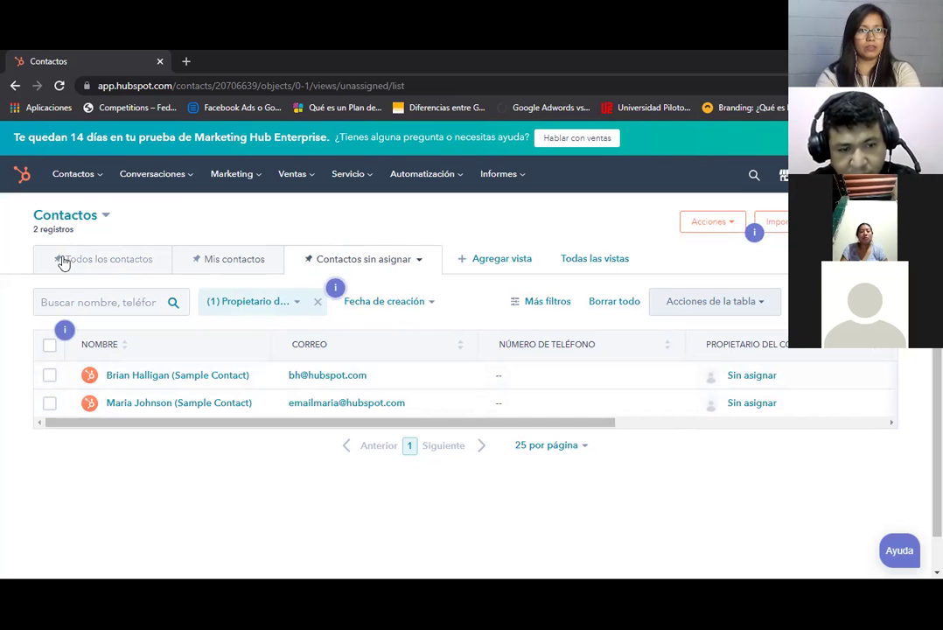
Open the Empresas records page
left_click(92, 179)
left_click(77, 242)
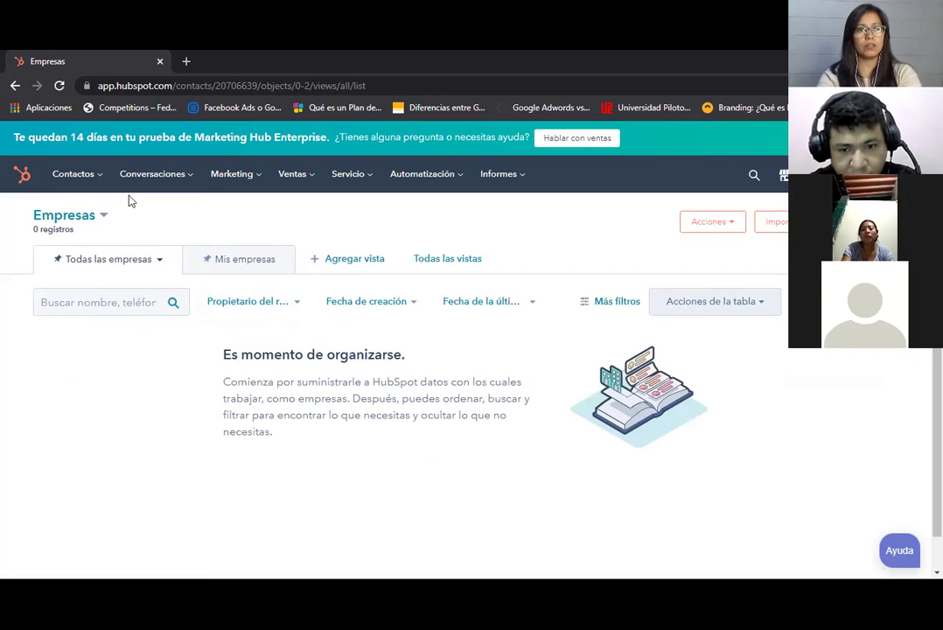
Start a new contact-based active list named "Lista 1" and continue to its filter settings
mouse_move(102, 189)
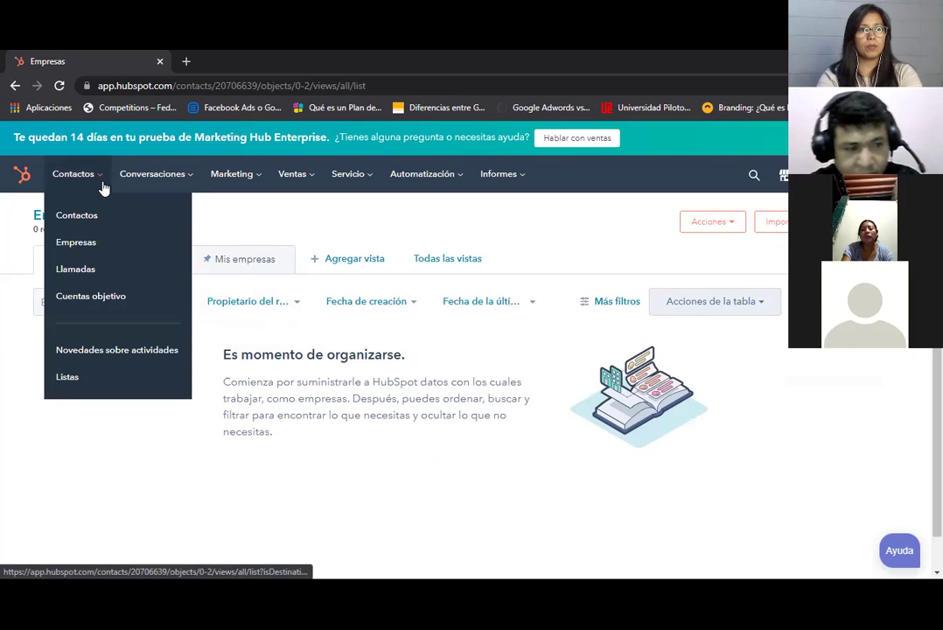
left_click(67, 378)
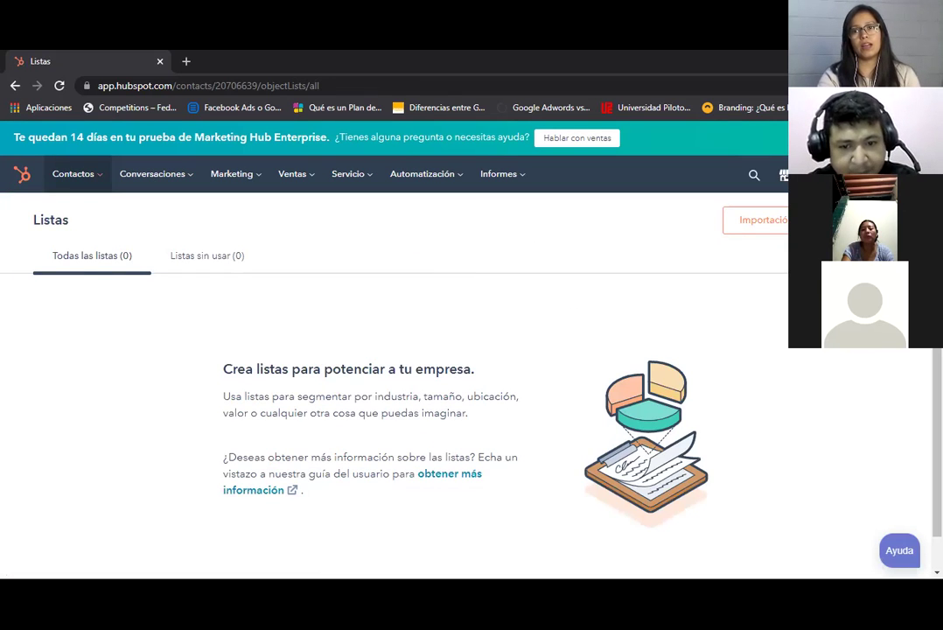
left_click(871, 219)
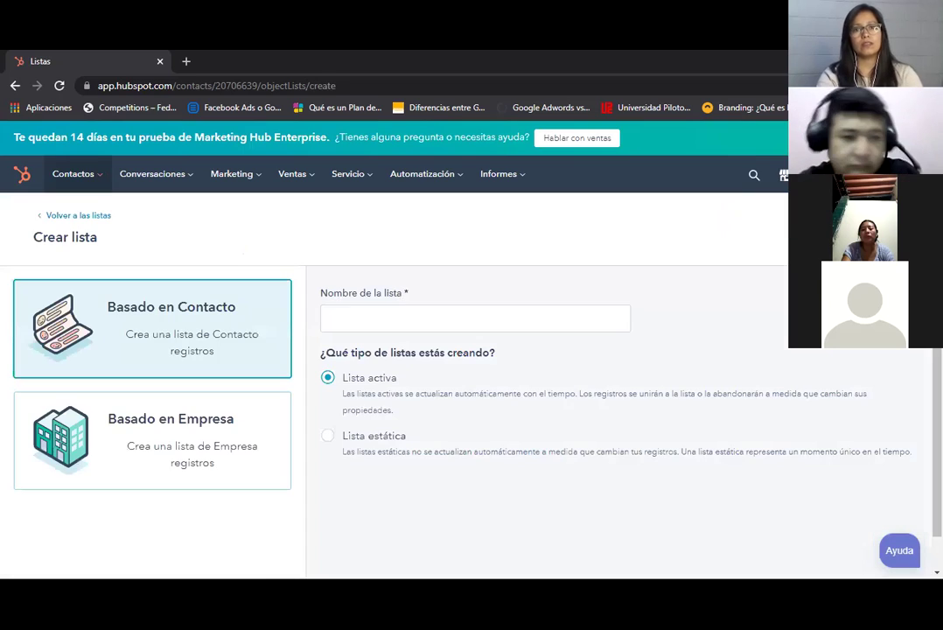
left_click(378, 322)
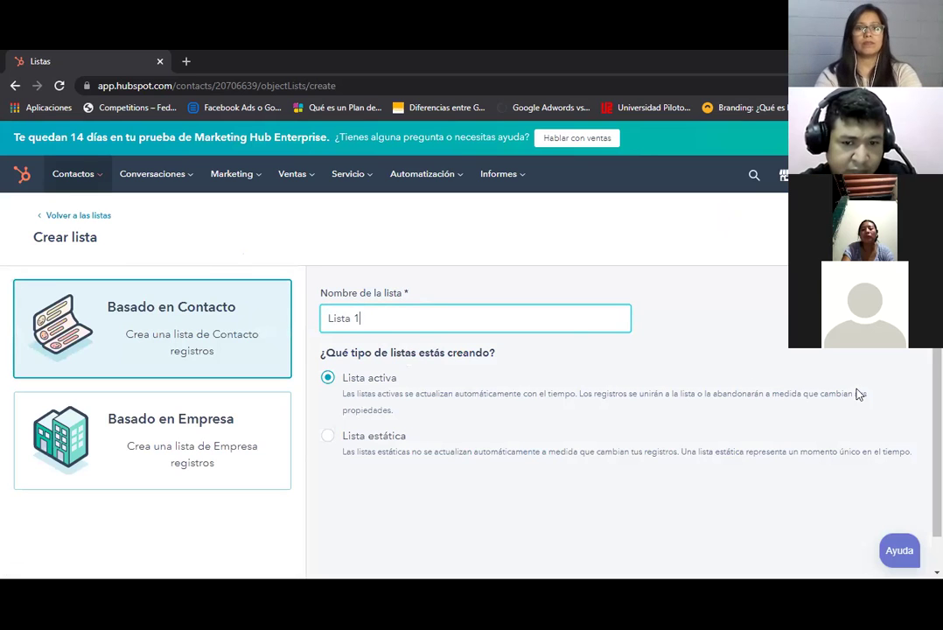
scroll(858, 394, "down", 1)
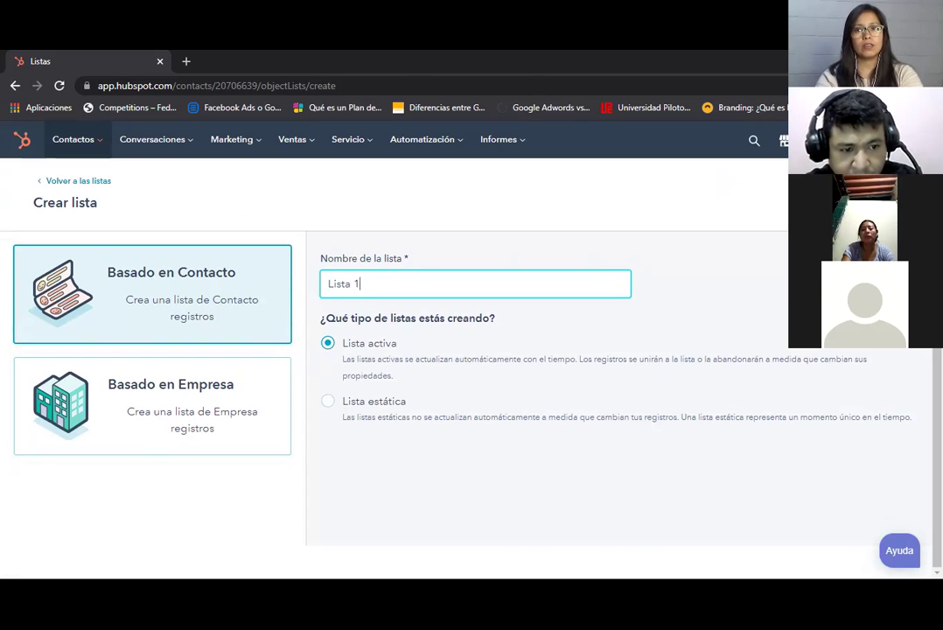
key("Return")
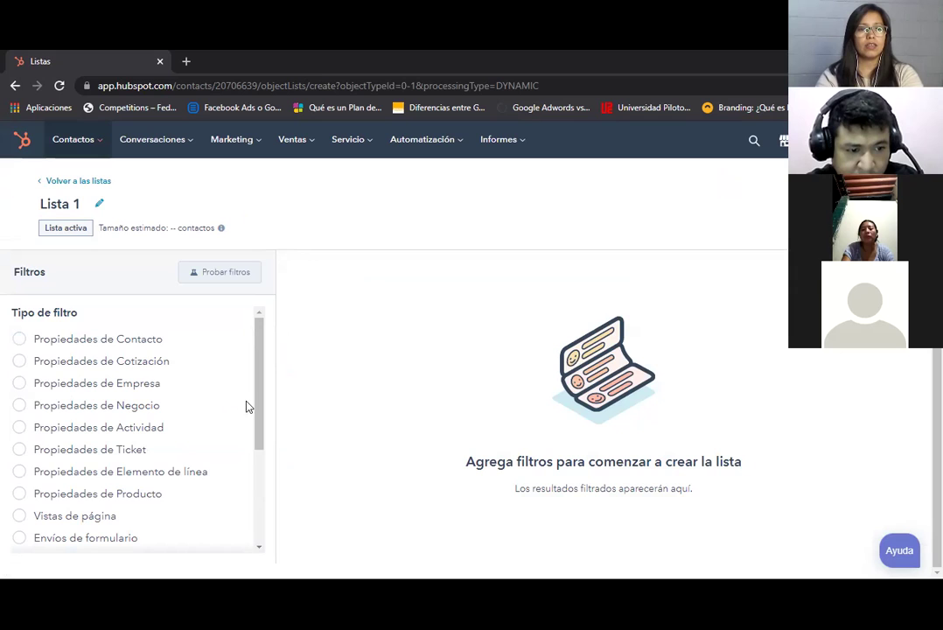
mouse_move(255, 404)
left_mouse_down()
mouse_move(244, 509)
mouse_move(268, 404)
left_mouse_up()
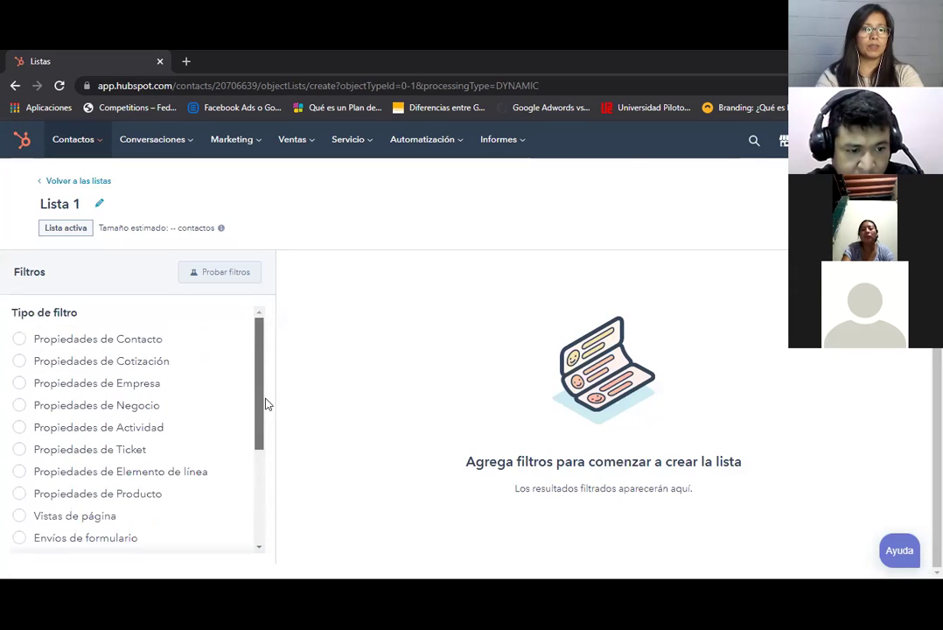
Leave the new list and open the Llamadas records page
left_click(93, 146)
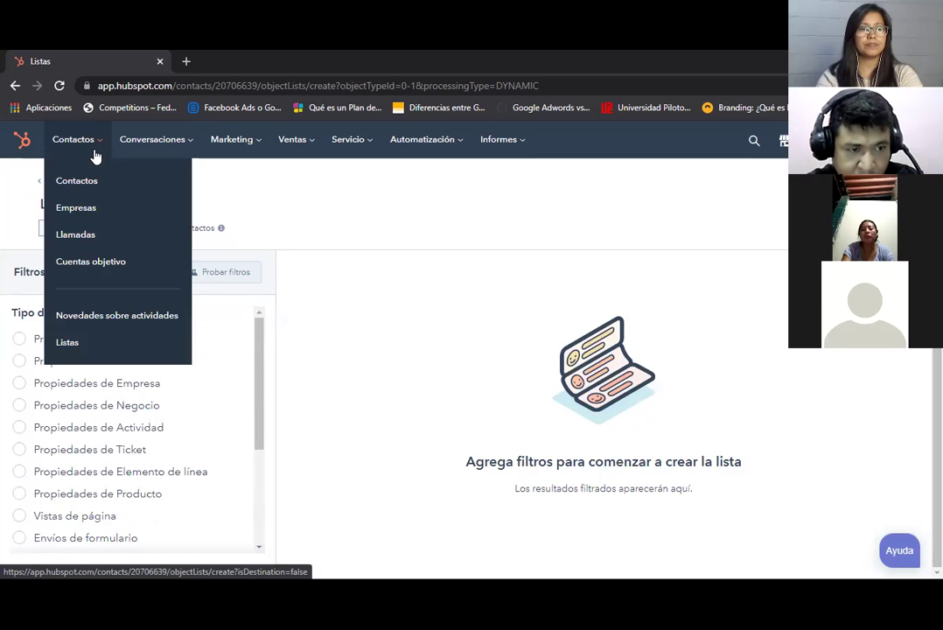
left_click(63, 233)
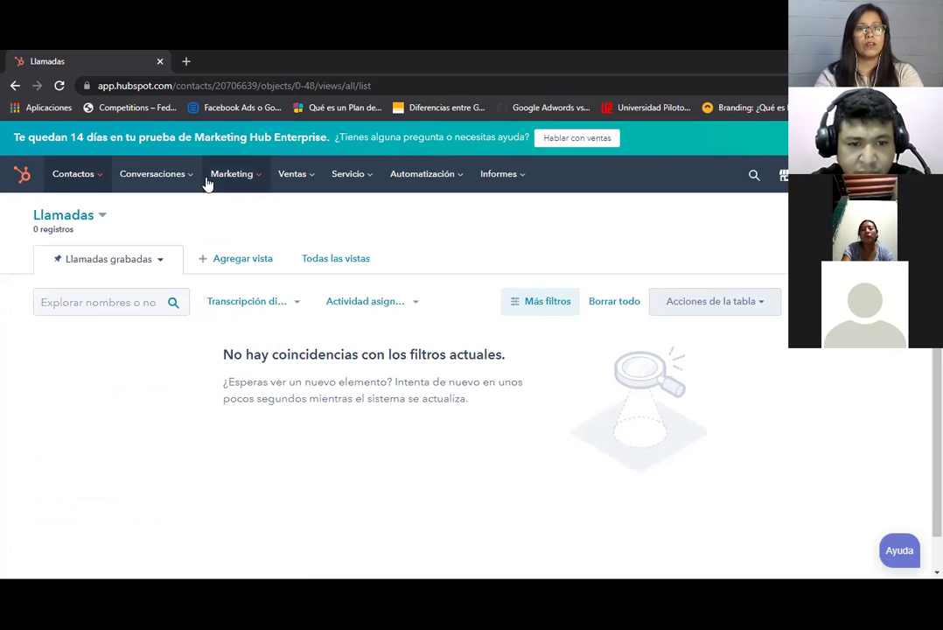
Create a marketing email of type Normal from the basic "¡Bienvenido(a)!" template
left_click(235, 178)
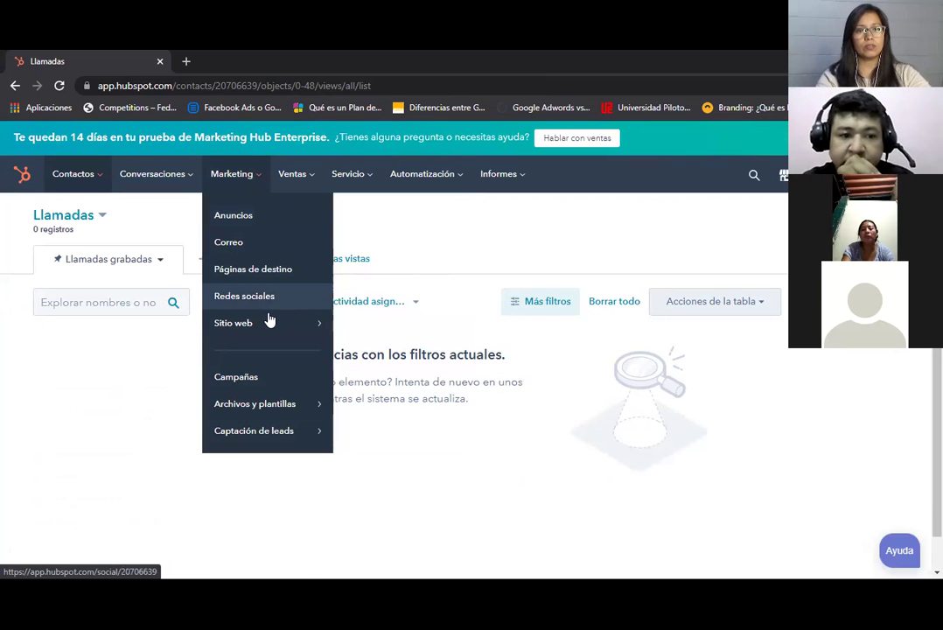
mouse_move(267, 336)
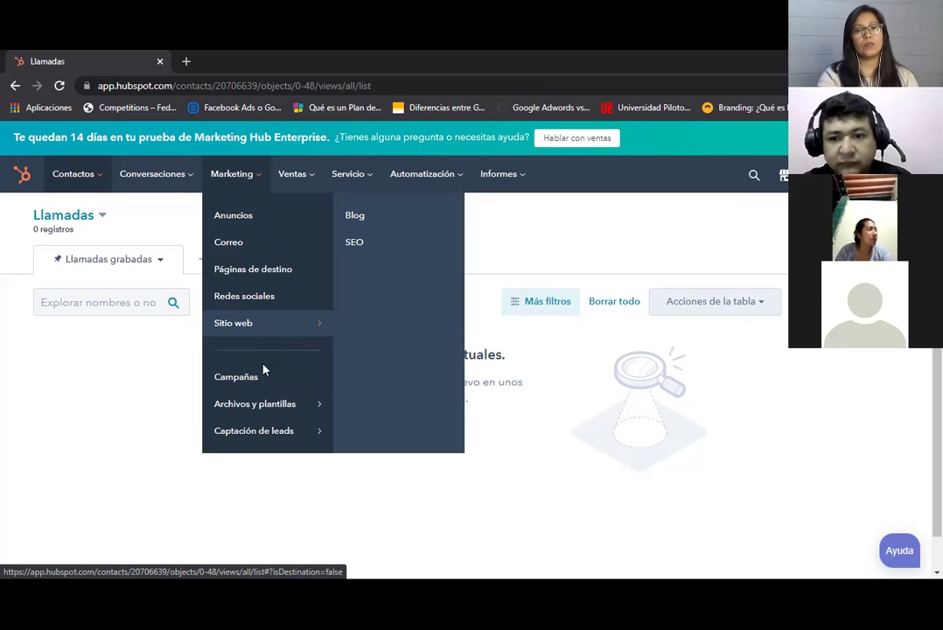
mouse_move(261, 399)
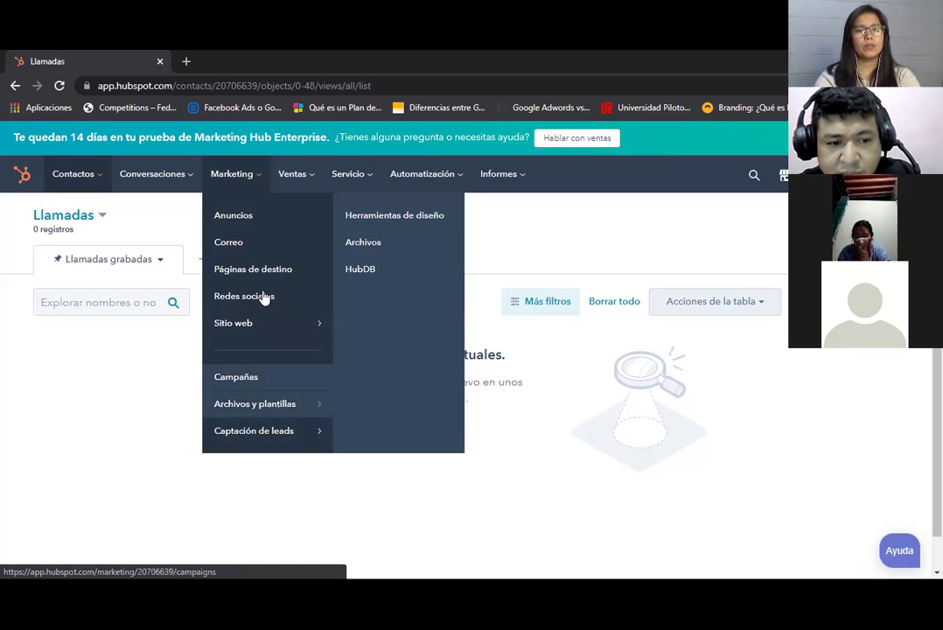
left_click(246, 246)
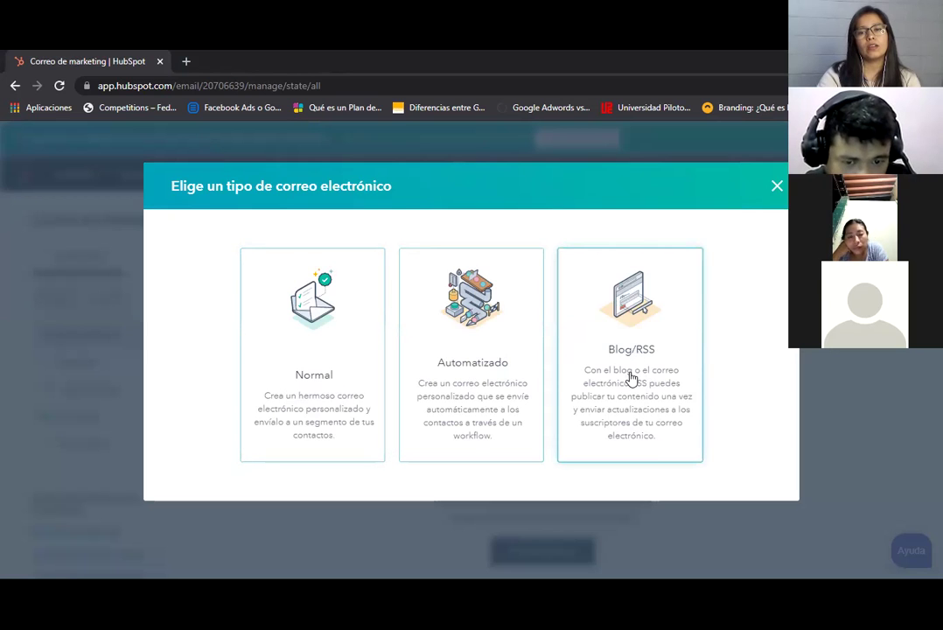
left_click(323, 379)
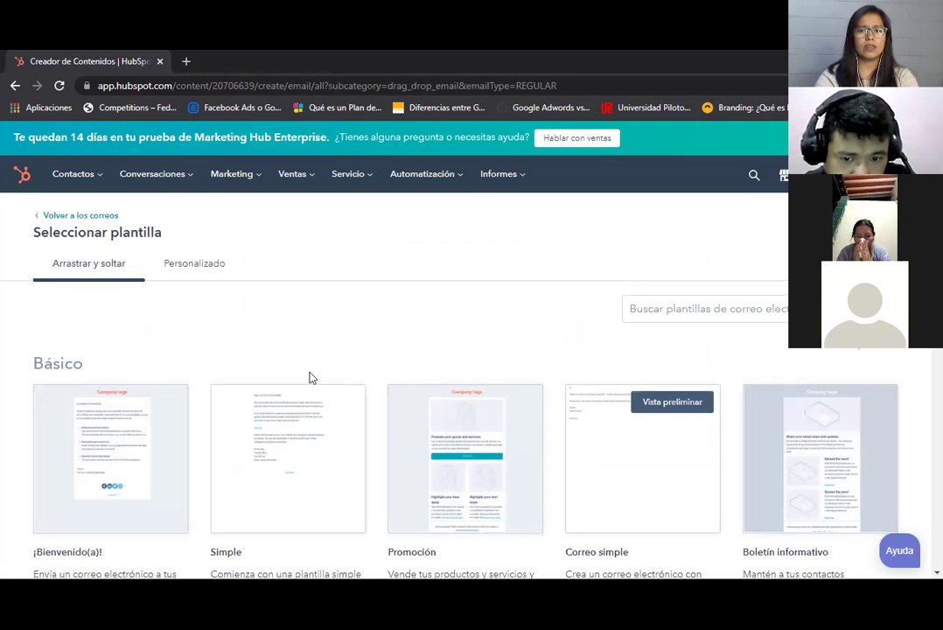
left_click(112, 493)
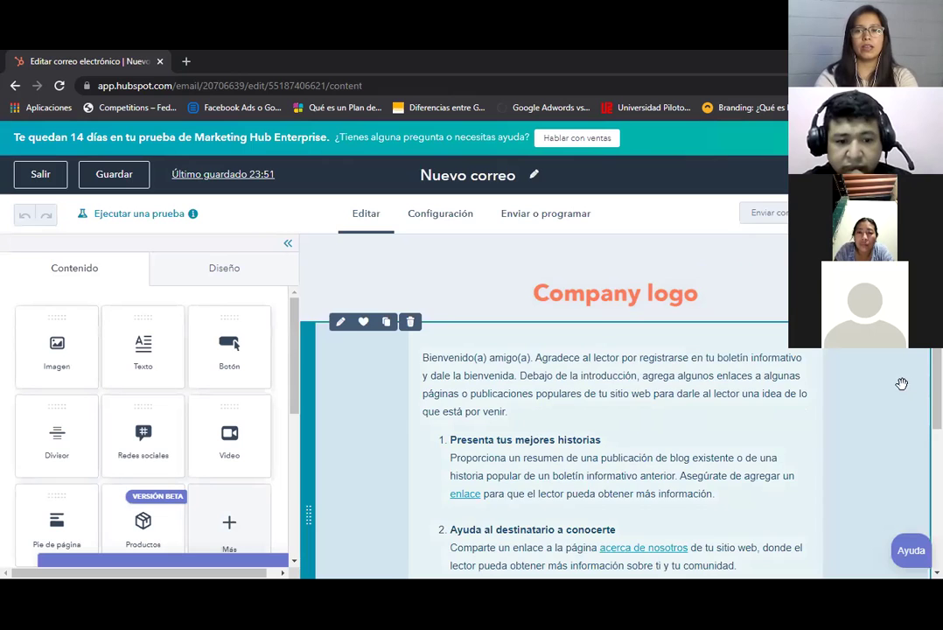
Review the welcome email's body and the editor's available content modules and layouts, dismissing the saved-sections tip
scroll(918, 500, "down", 2)
scroll(917, 501, "down", 1)
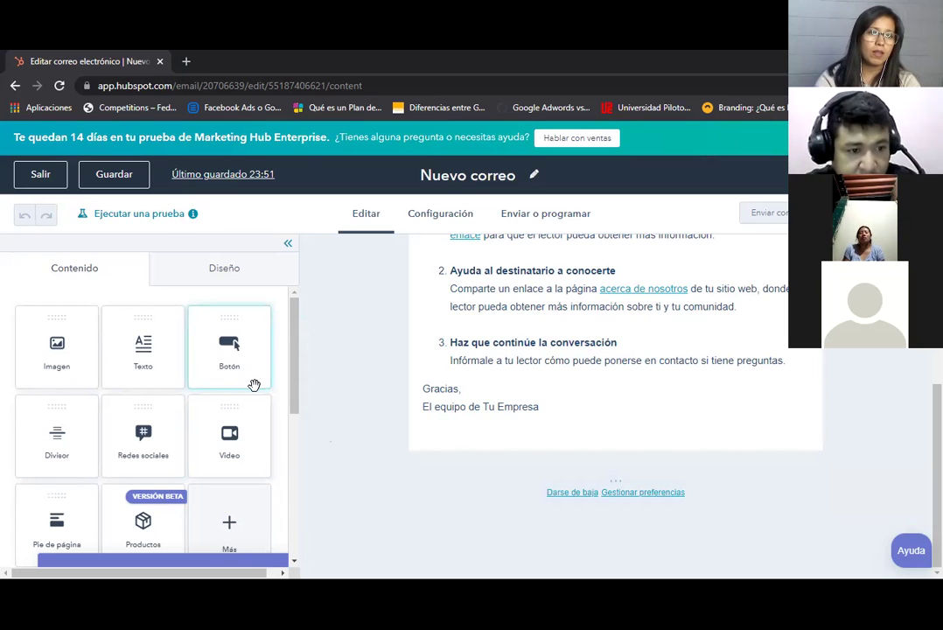
scroll(295, 393, "down", 2)
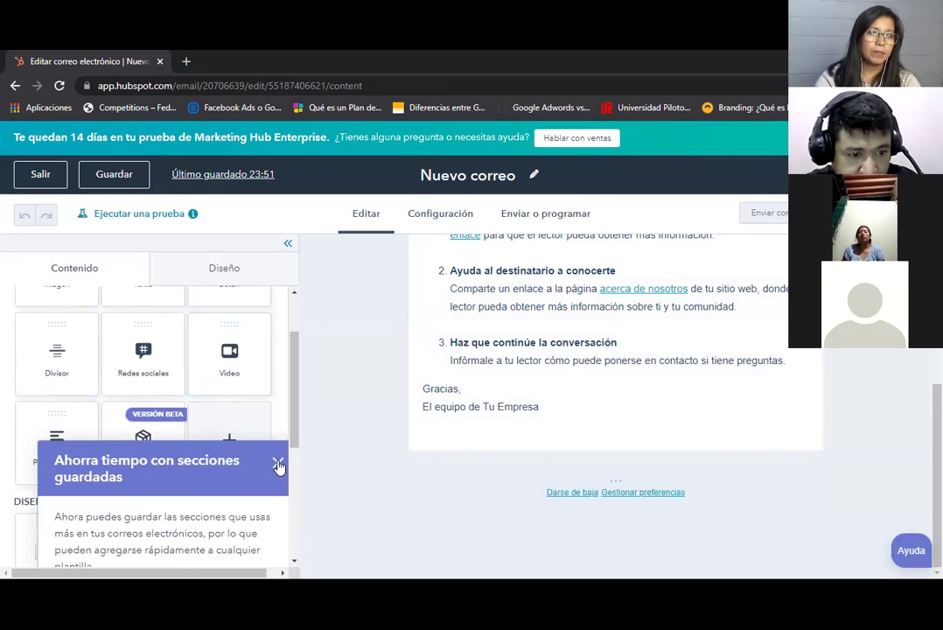
left_click(276, 461)
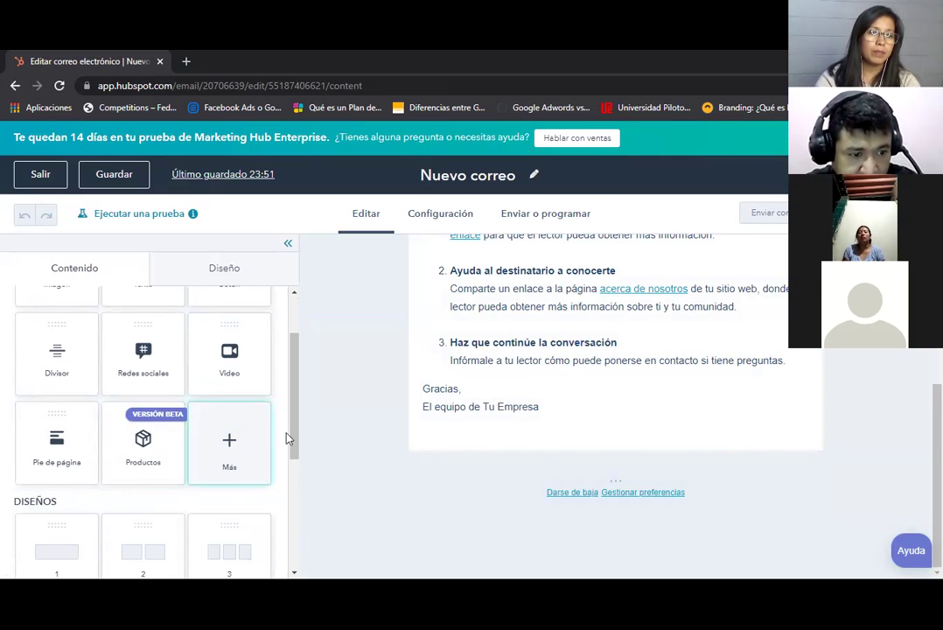
left_click_drag(292, 436, 294, 505)
scroll(294, 505, "down", 1)
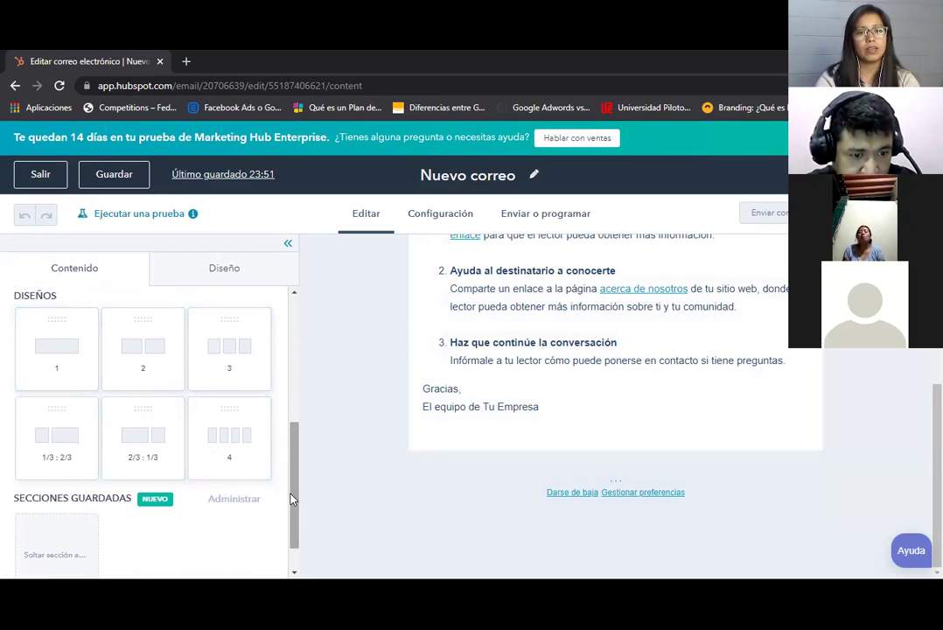
Review the email editor's layouts and content modules along with the design sections for template, text styles, buttons and dividers
scroll(295, 505, "down", 1)
left_click_drag(295, 505, 245, 254)
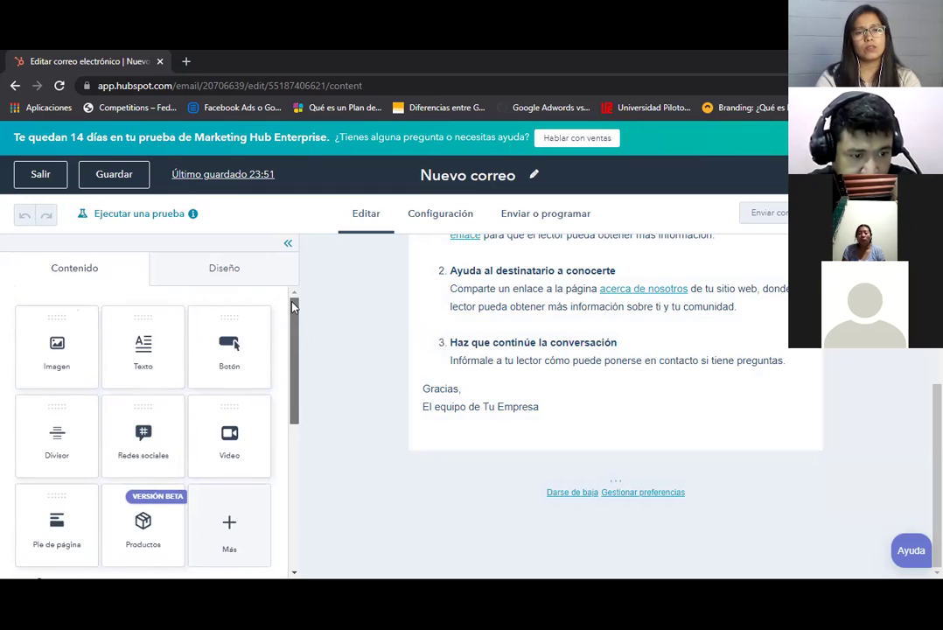
left_click(178, 280)
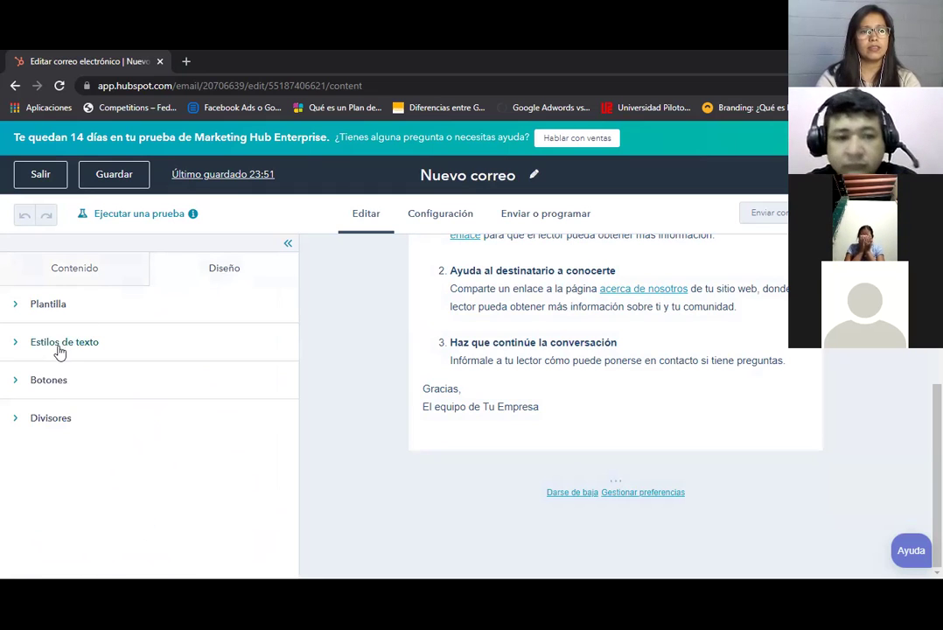
left_click(99, 263)
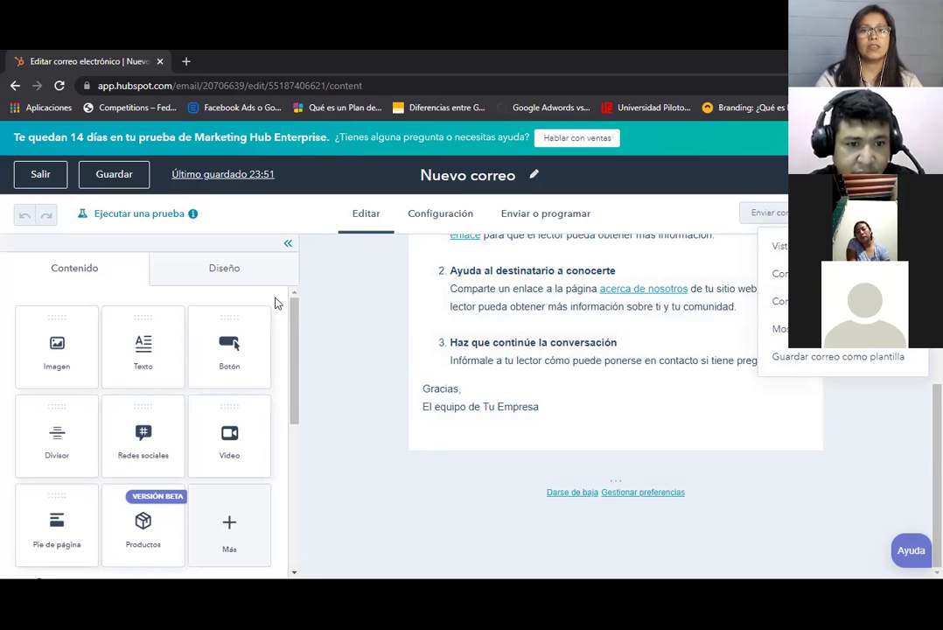
View the email's recipient choices, set its sending option to scheduling for a date, and exit the email editor
left_click(565, 217)
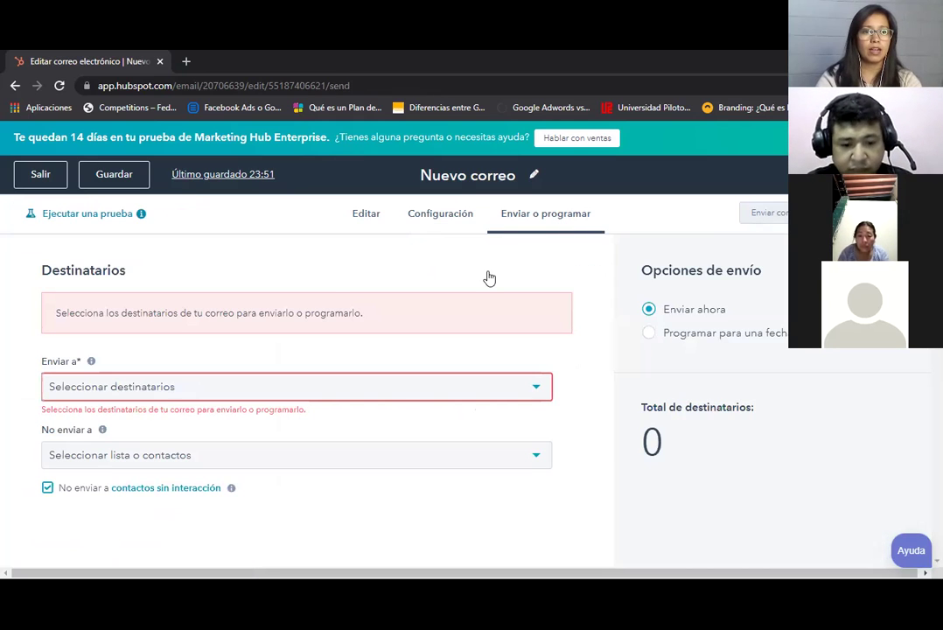
left_click(540, 389)
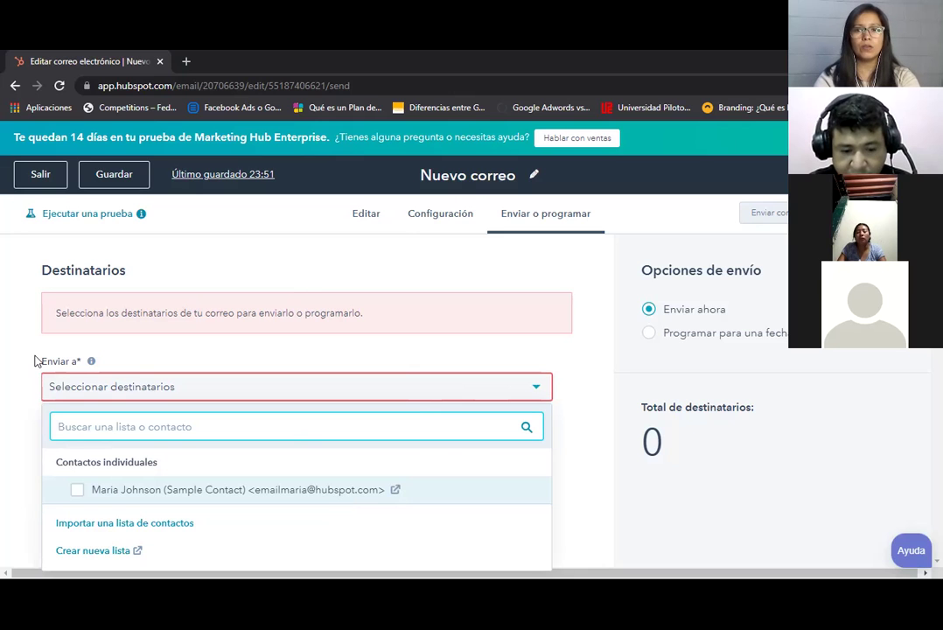
left_click(716, 335)
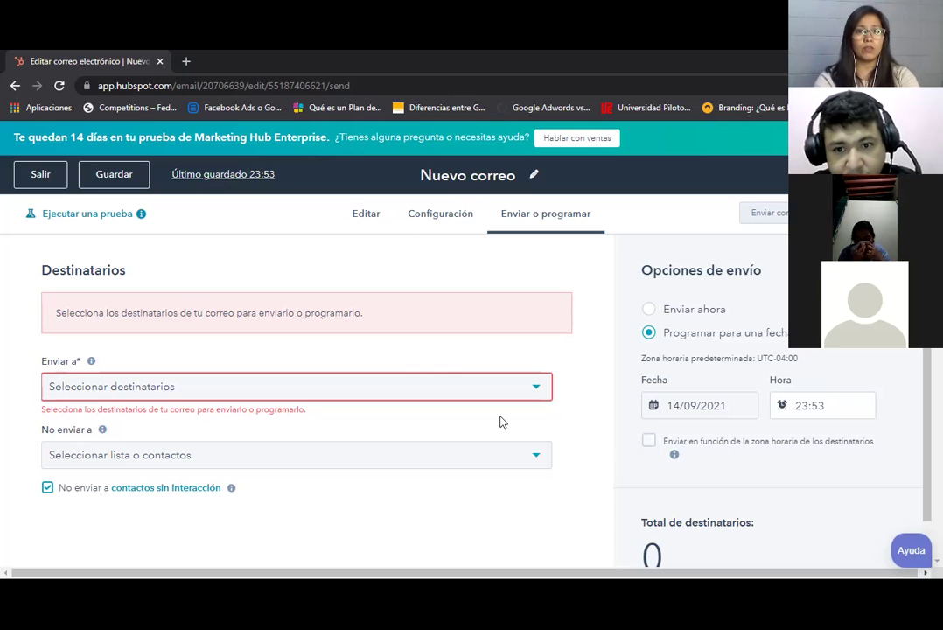
left_click(40, 180)
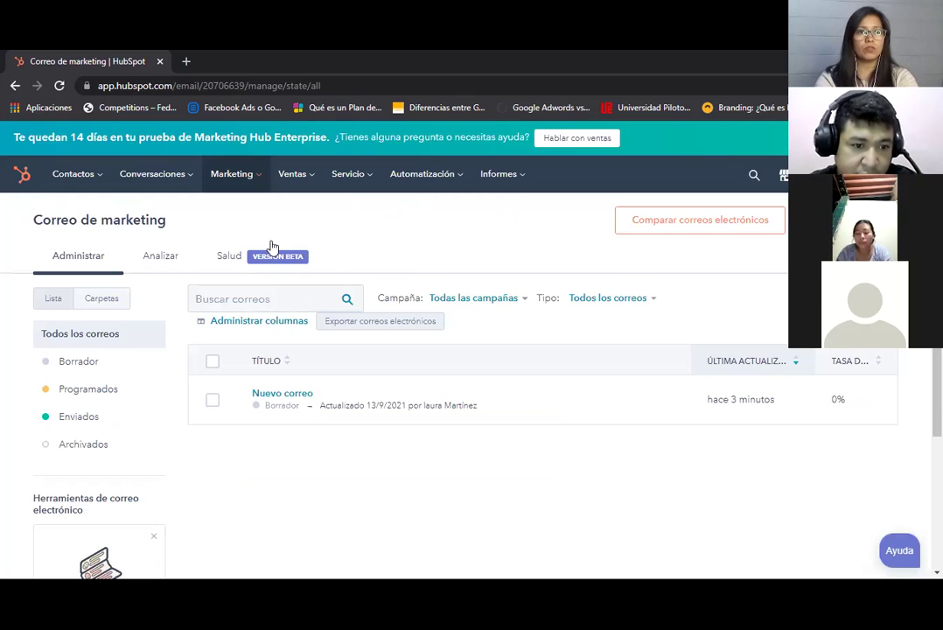
Examine which social accounts can be connected in the Redes sociales tool, and return to its welcome page
left_click(259, 184)
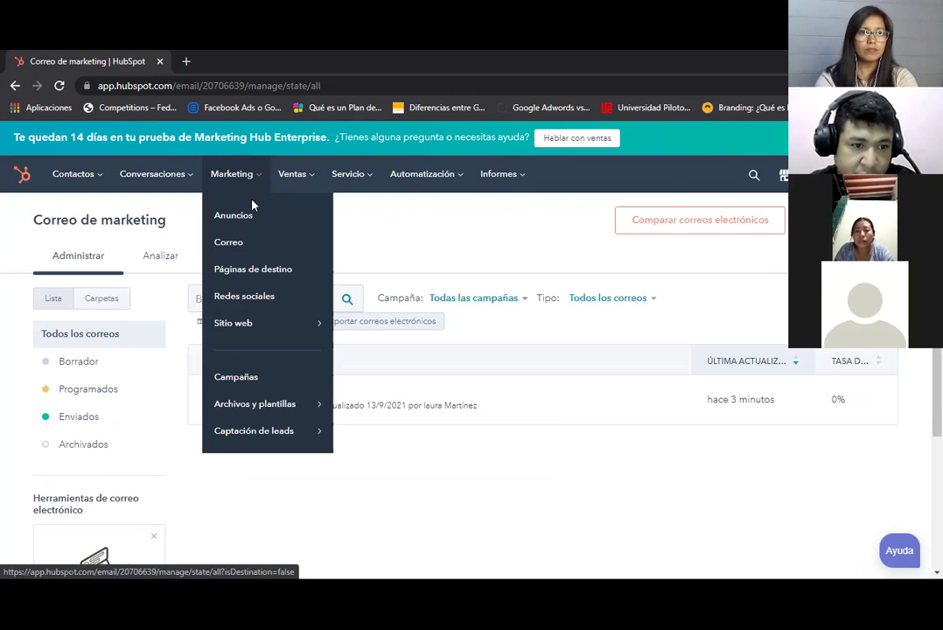
left_click(242, 297)
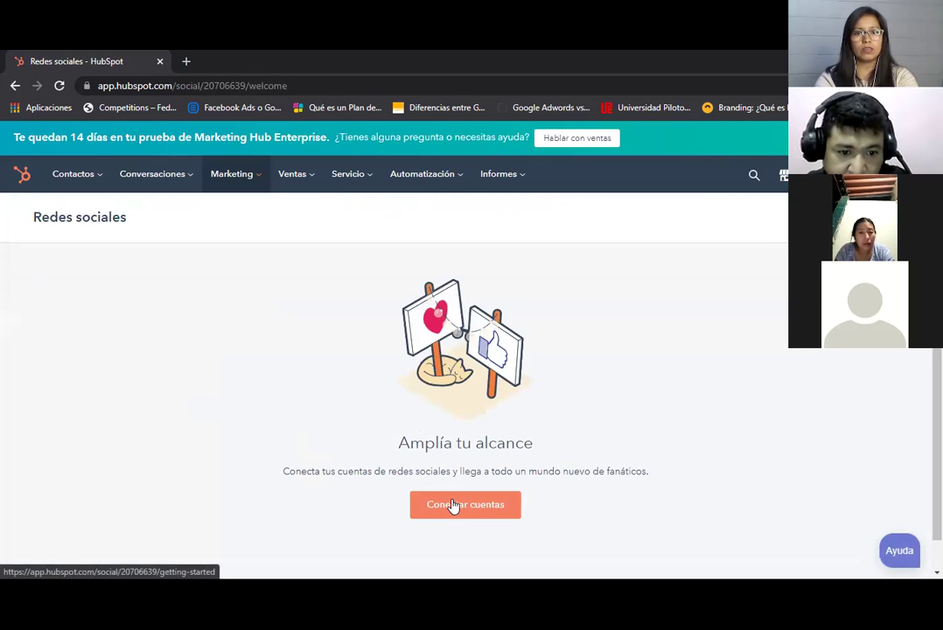
left_click(454, 506)
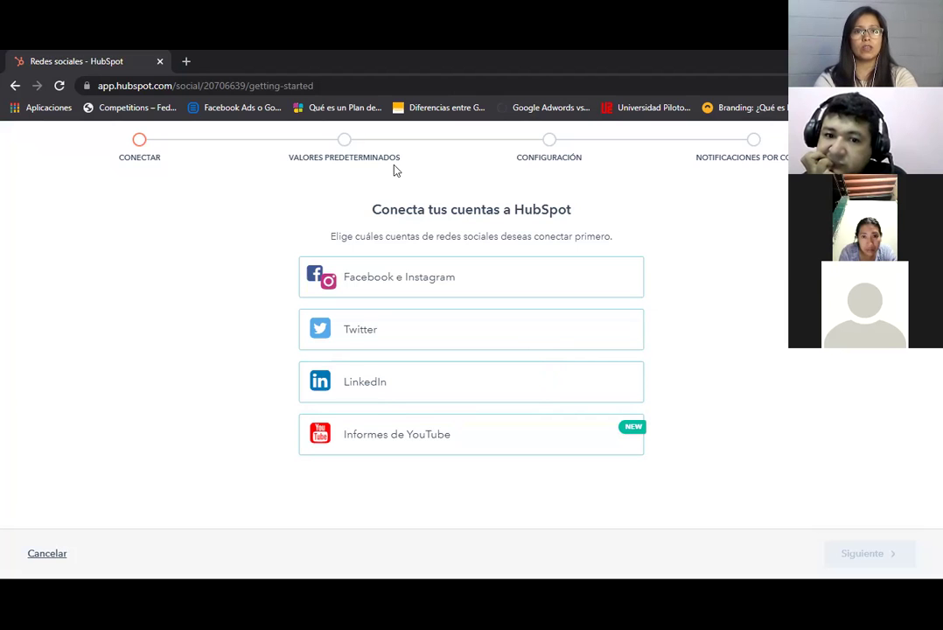
left_click(15, 85)
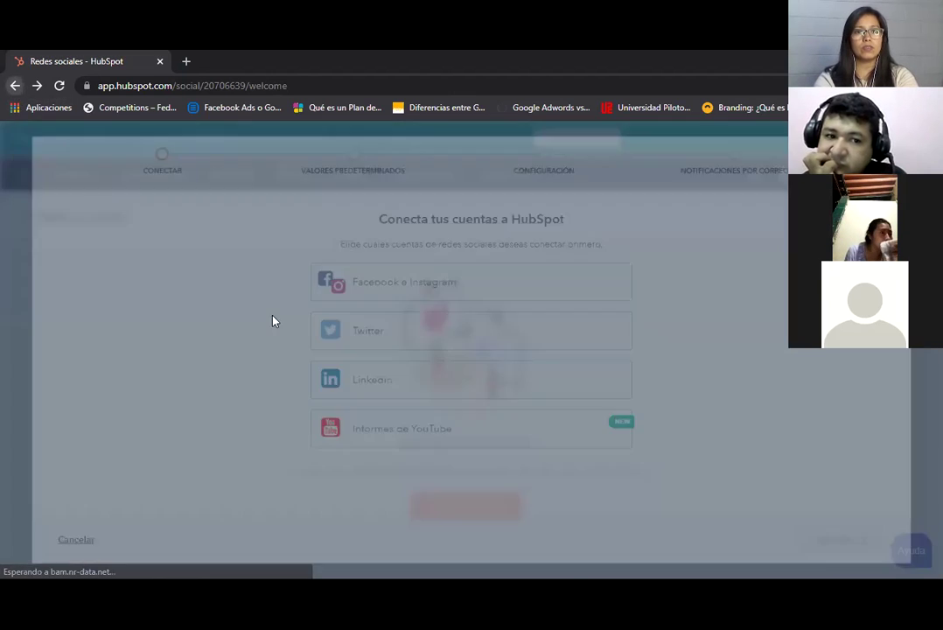